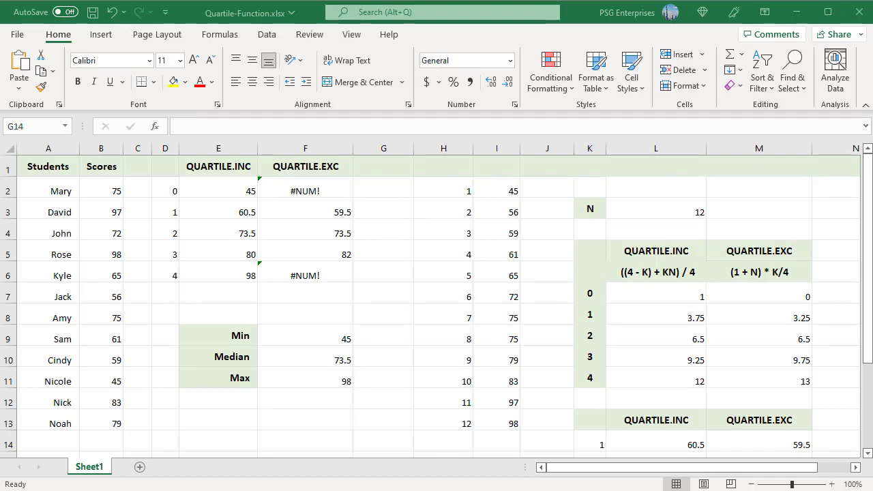
Step: Examine the QUARTILE.INC formulas in E2 and E6 and the matching position formulas in L7 and L8
double_click(252, 187)
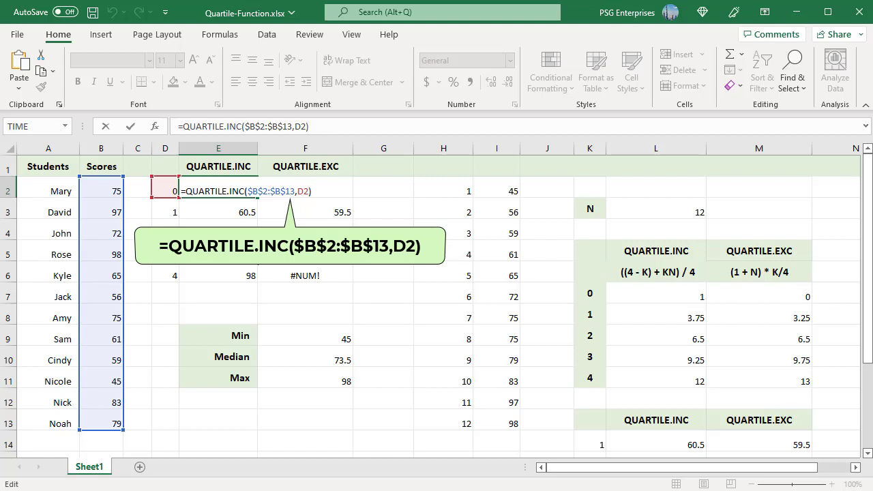
key(Escape)
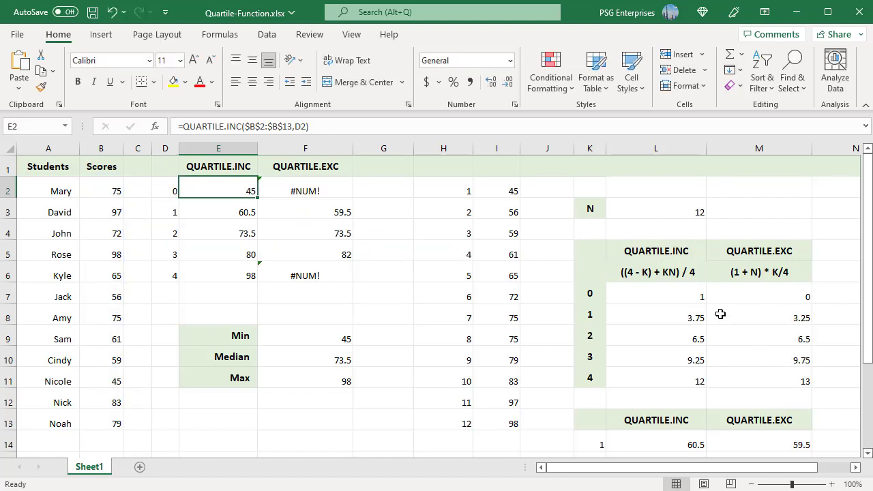
double_click(697, 297)
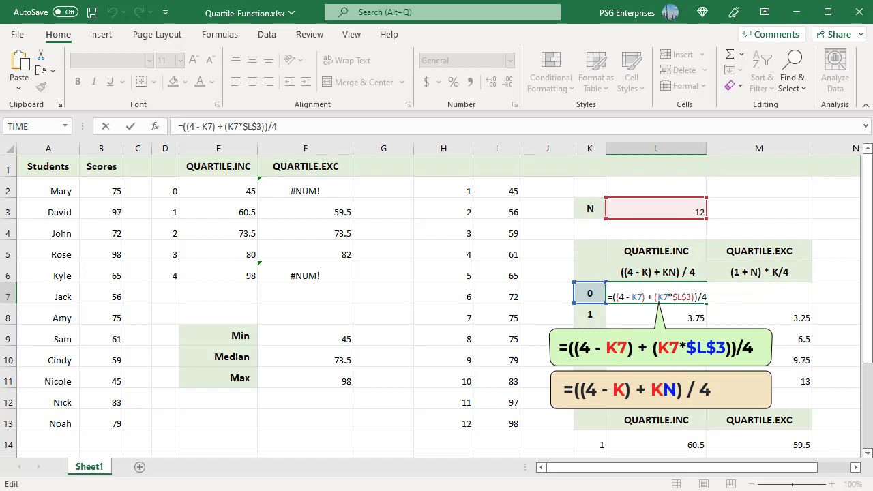
key(ctrl+Return)
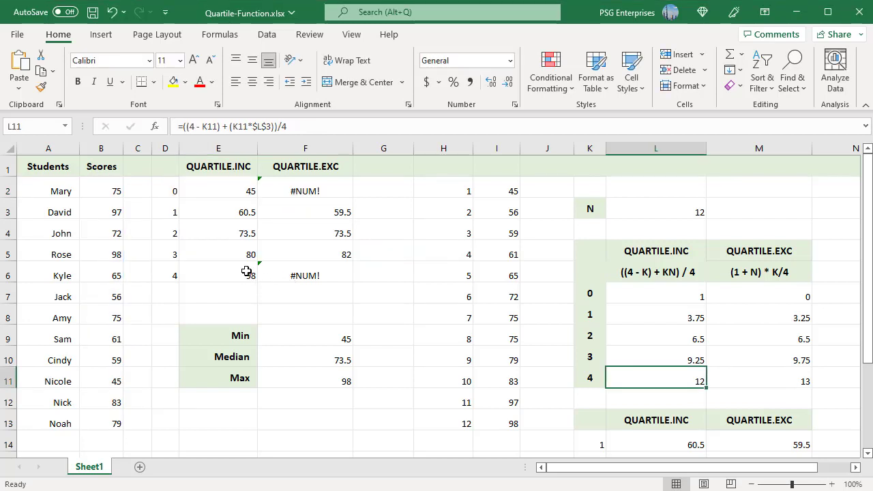
click(247, 275)
double_click(247, 275)
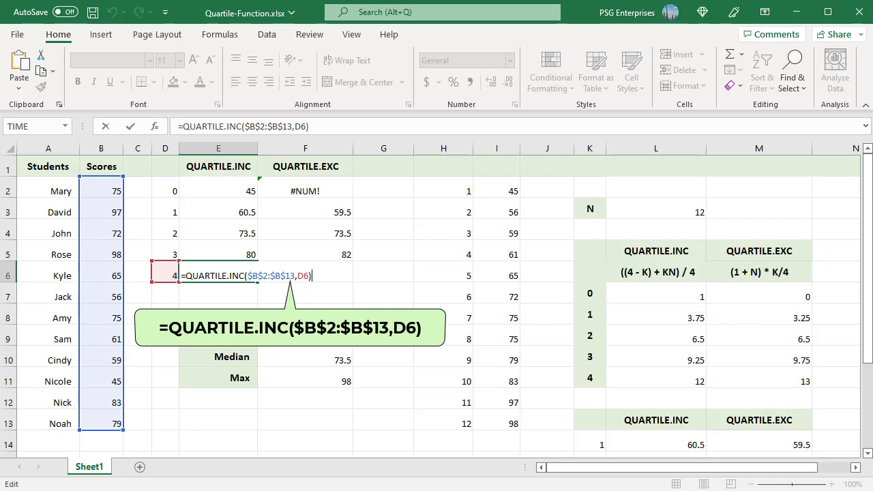
key(ctrl+Return)
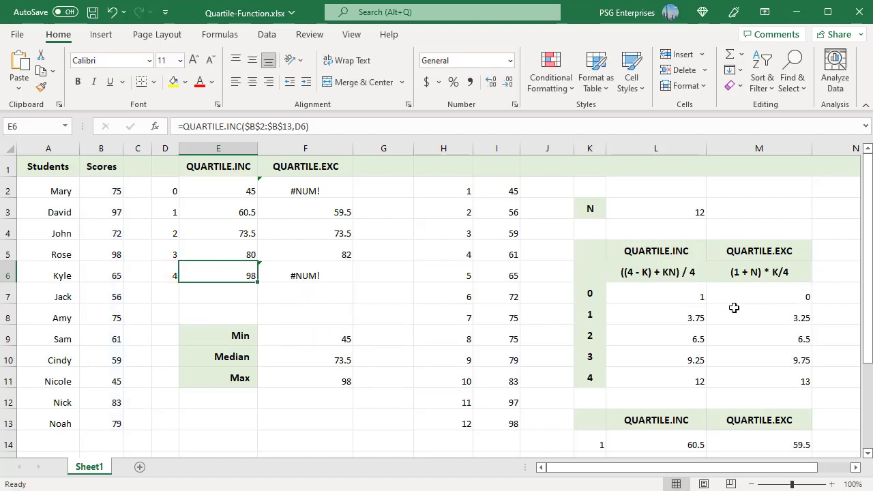
click(697, 317)
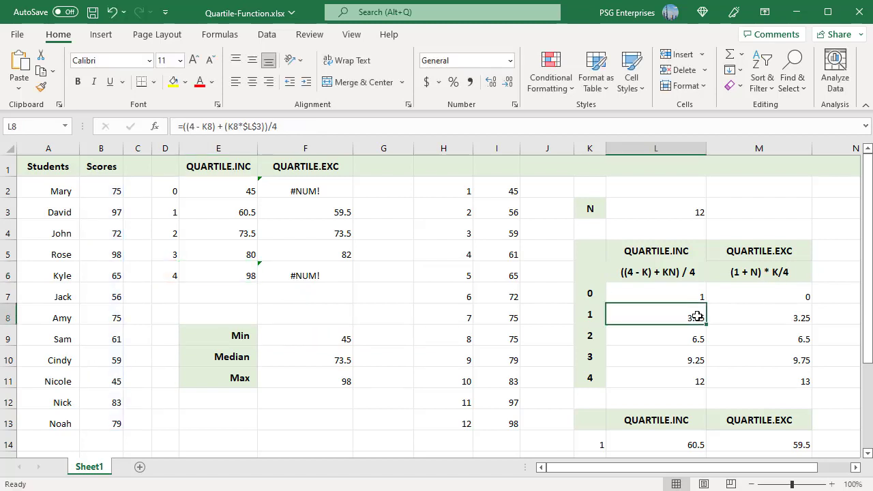
double_click(697, 317)
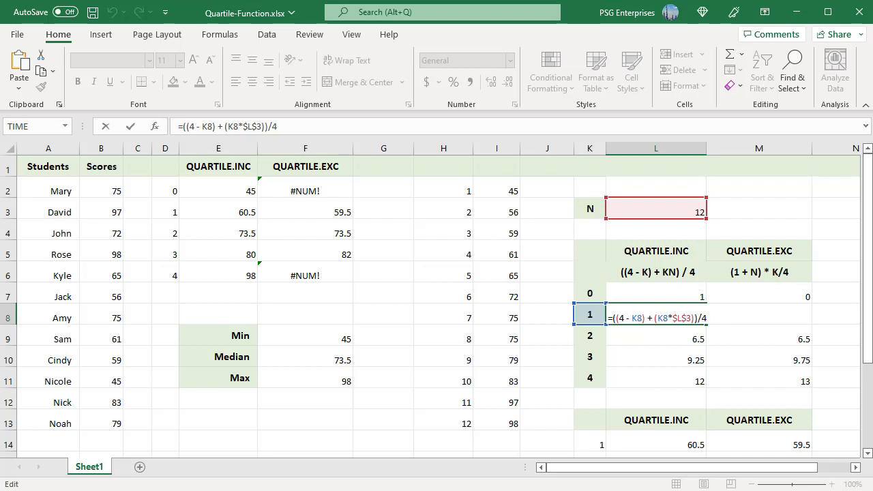
key(ctrl+Return)
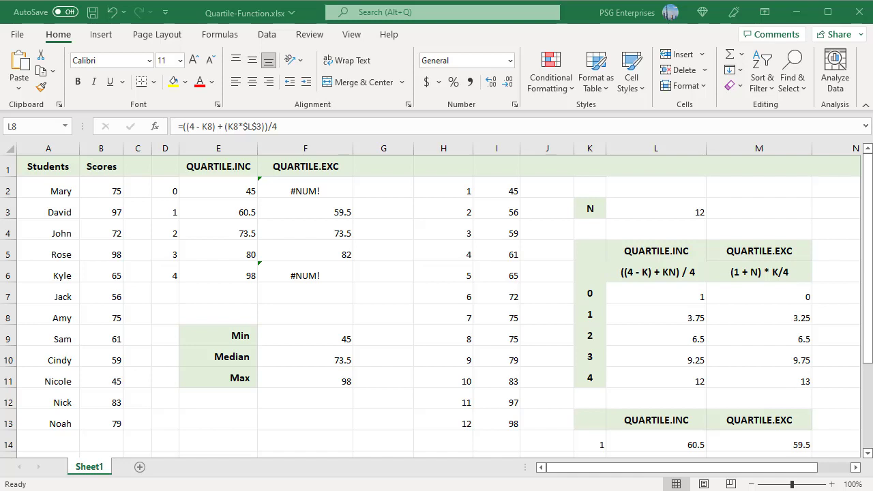
Step: Enter the interpolation formula =I4 *0.25 + I5 *0.75 in cell L14 under QUARTILE.INC
click(656, 445)
text(=I4 *0.25 + I5 *0.75)
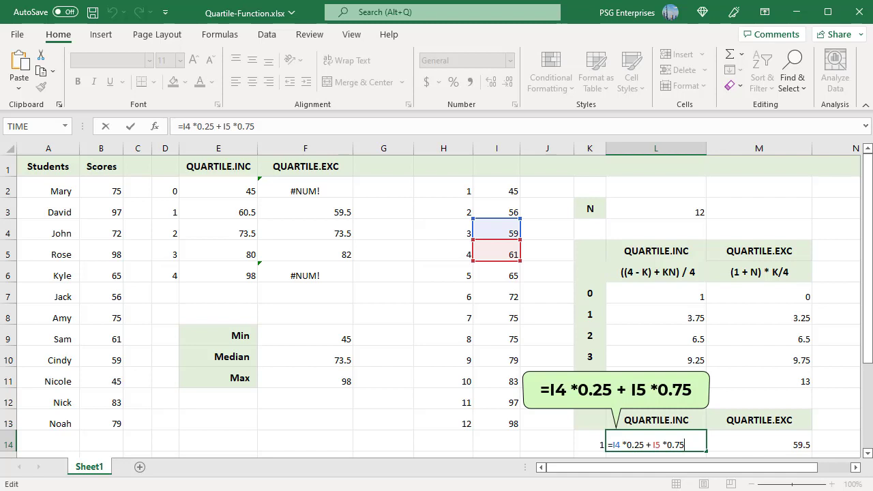
key(ctrl+Return)
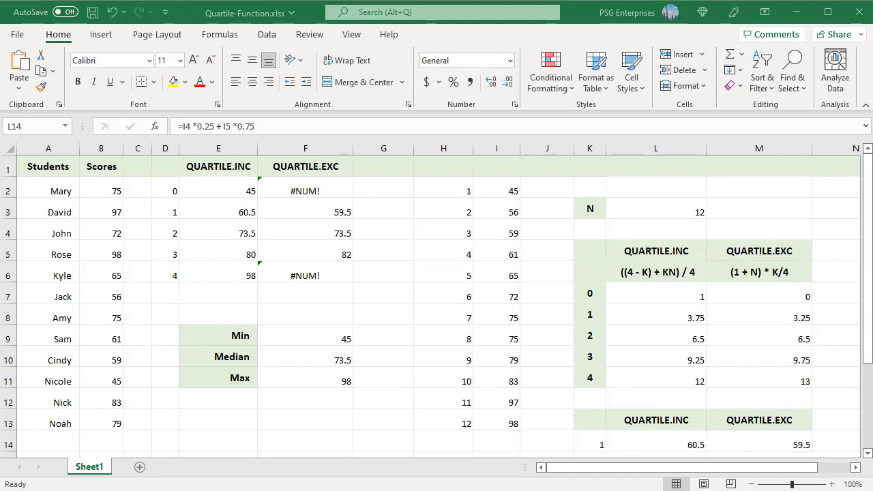
Step: Inspect the Min, Median and Max formulas in cells F9, F10 and F11 without changing them
double_click(350, 337)
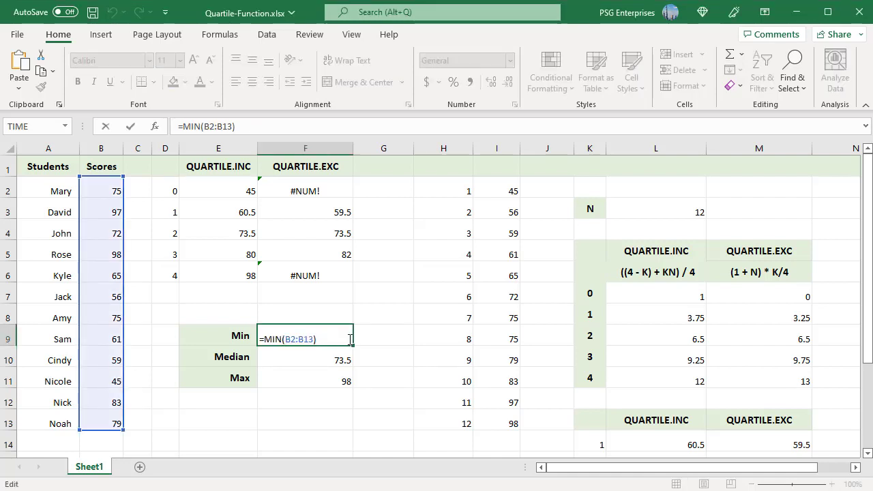
key(Escape)
double_click(351, 359)
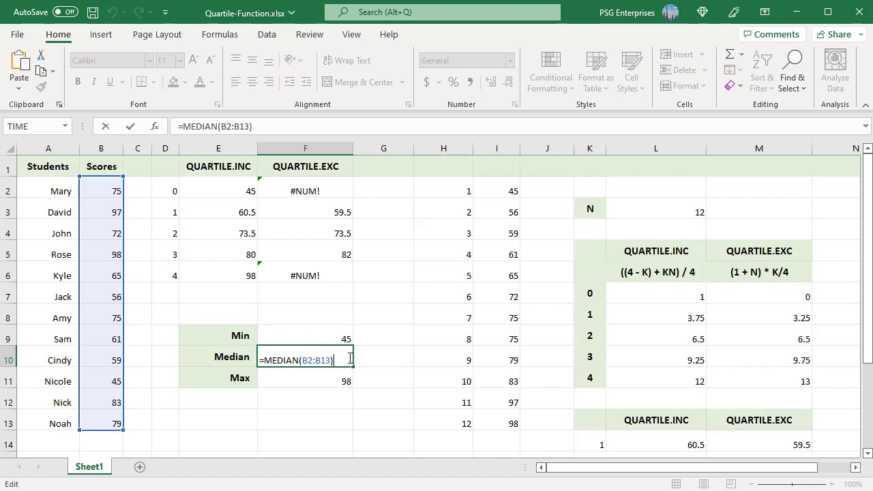
key(Escape)
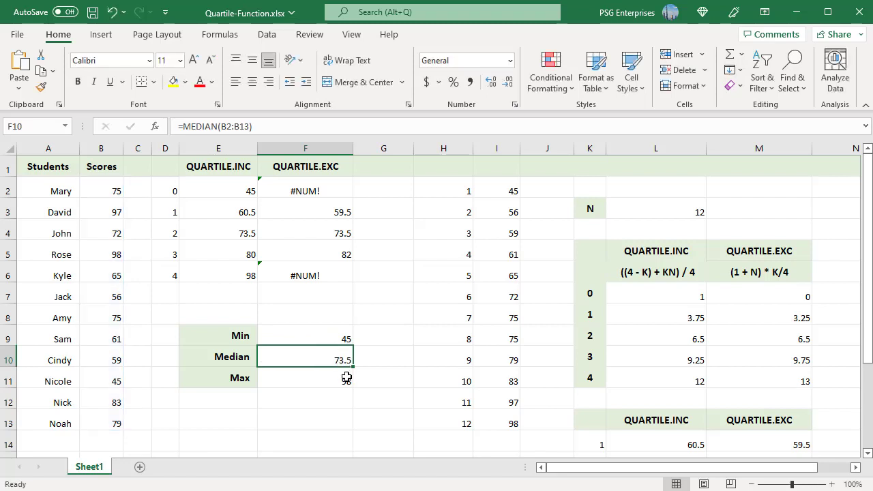
double_click(350, 379)
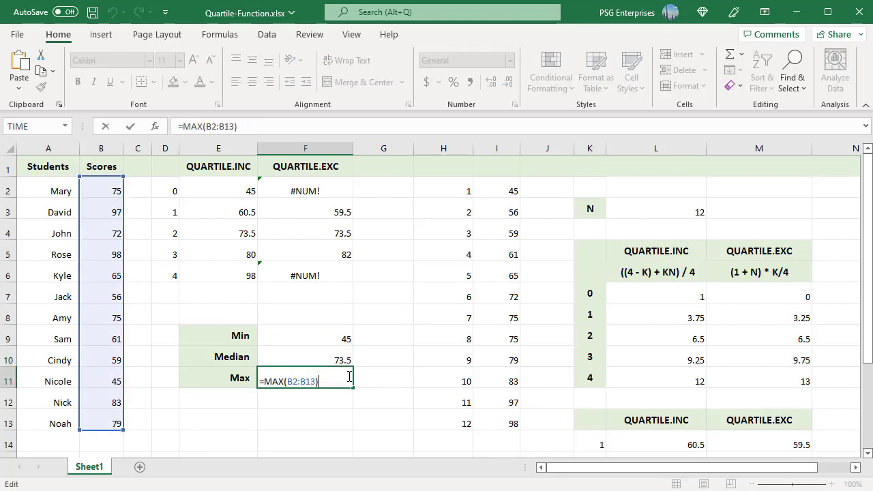
key(Escape)
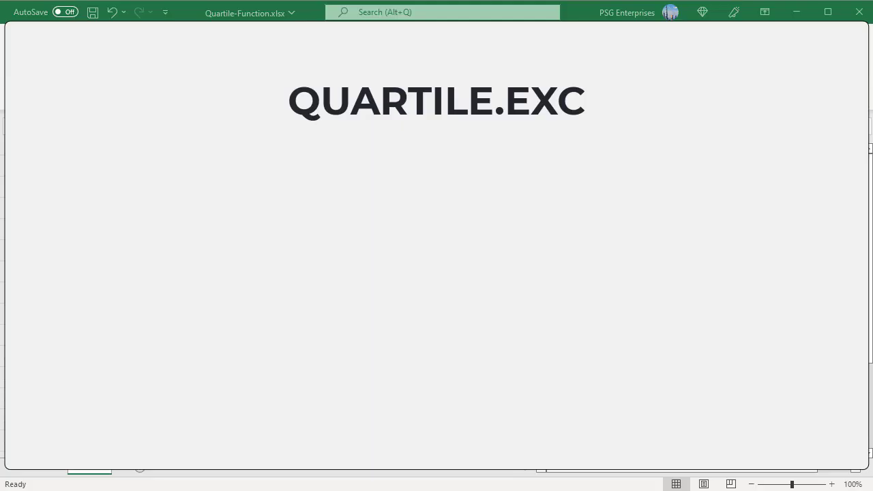
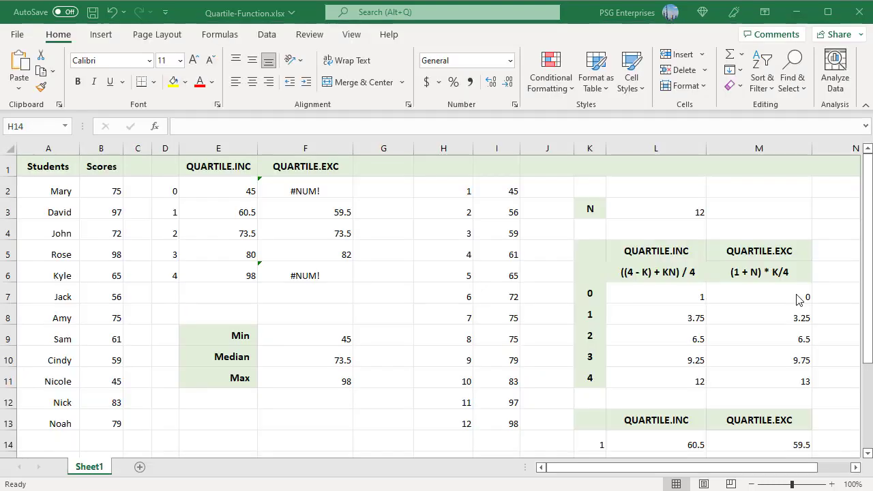
Step: Inspect the quartile 0 position formula in M7 and the matching QUARTILE.EXC formula in F2
click(800, 295)
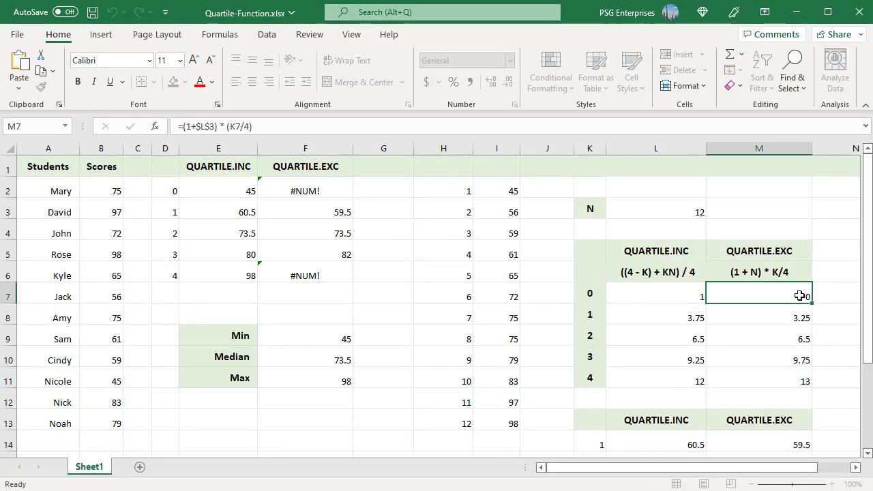
double_click(806, 296)
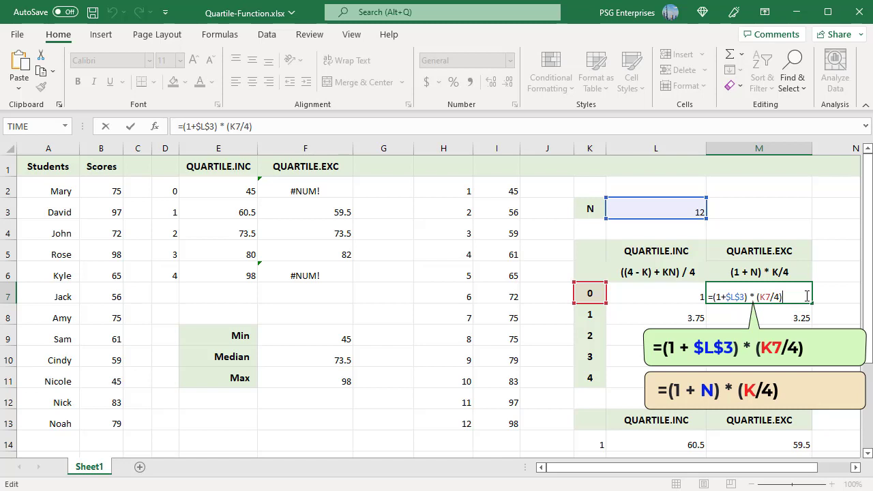
key(ctrl+Return)
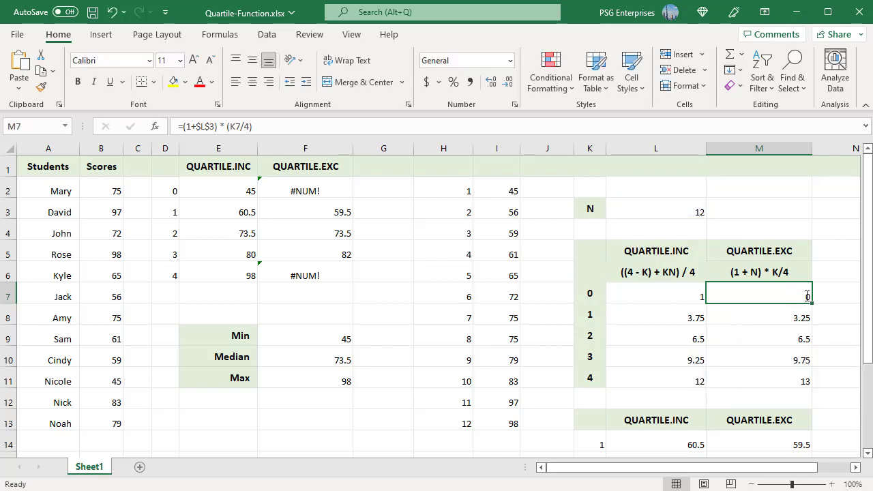
click(330, 185)
key(F2)
key(ctrl+Return)
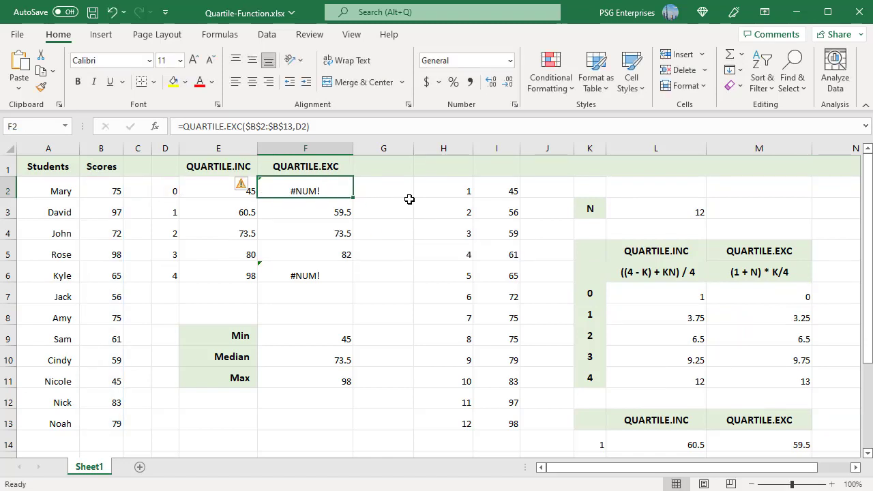
Step: Inspect the quartile 4 position formula in M11 and the matching QUARTILE.EXC formula in F6
double_click(806, 382)
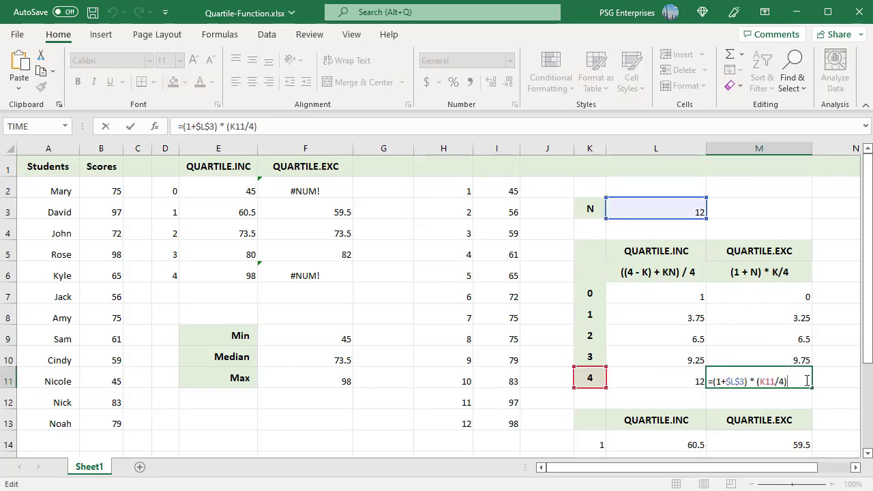
key(Escape)
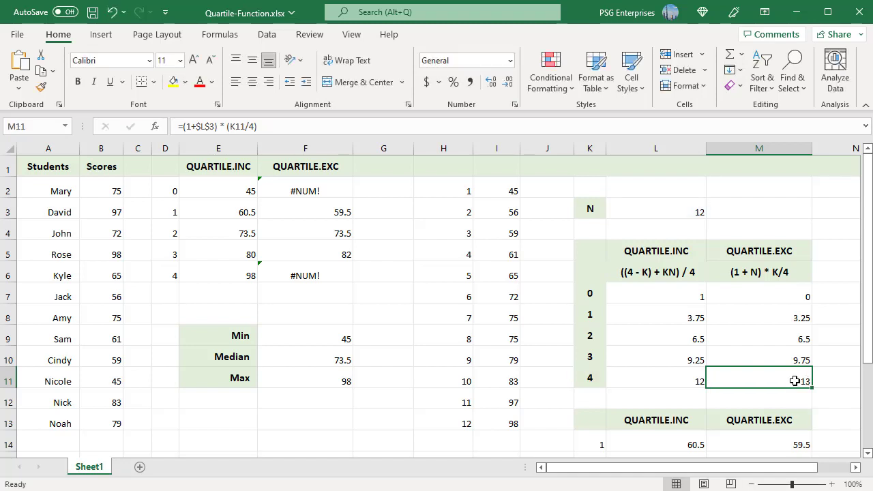
click(340, 276)
double_click(337, 273)
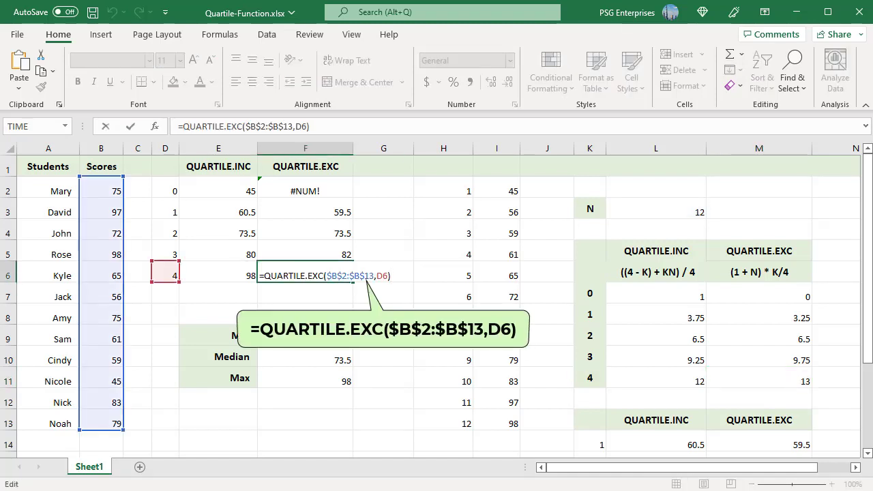
key(Escape)
Step: Inspect the quartile 1 position formula in M8 and the QUARTILE.EXC interpolation formula in M14
click(806, 317)
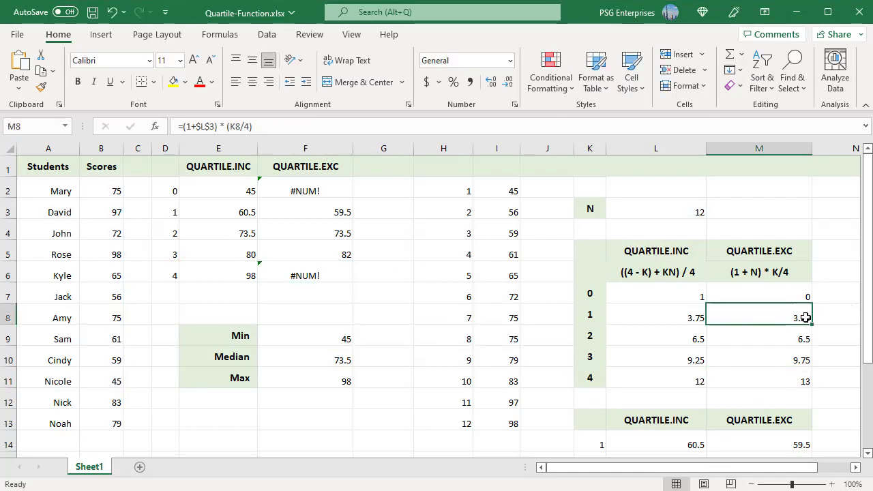
double_click(806, 317)
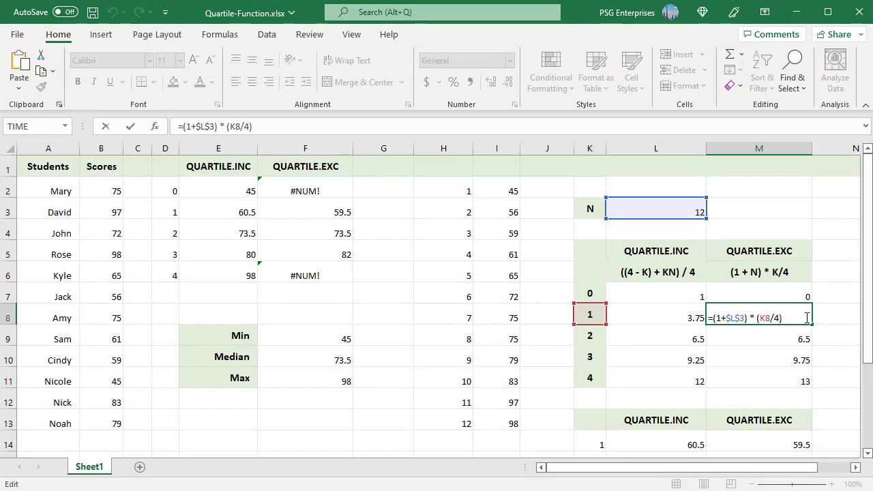
key(Escape)
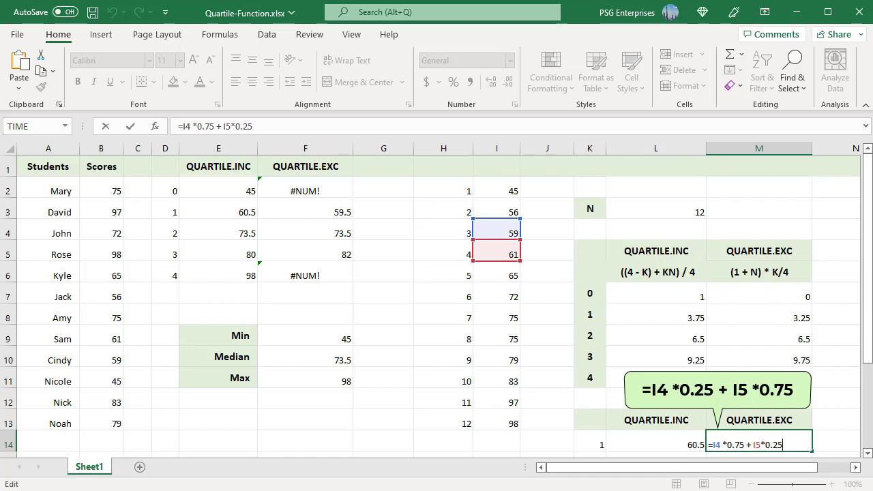
key(ctrl+Return)
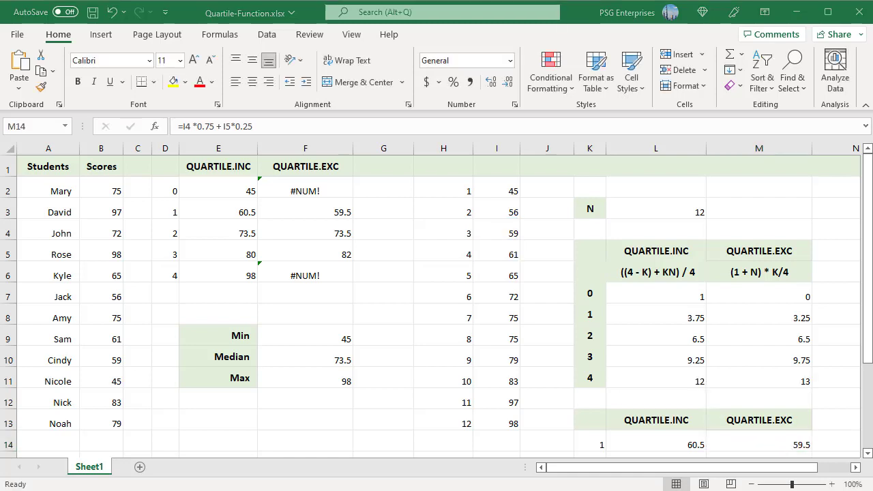
Step: Open the QUARTILE.EXC formula for quartile 2 in cell F4 to inspect its references
click(339, 235)
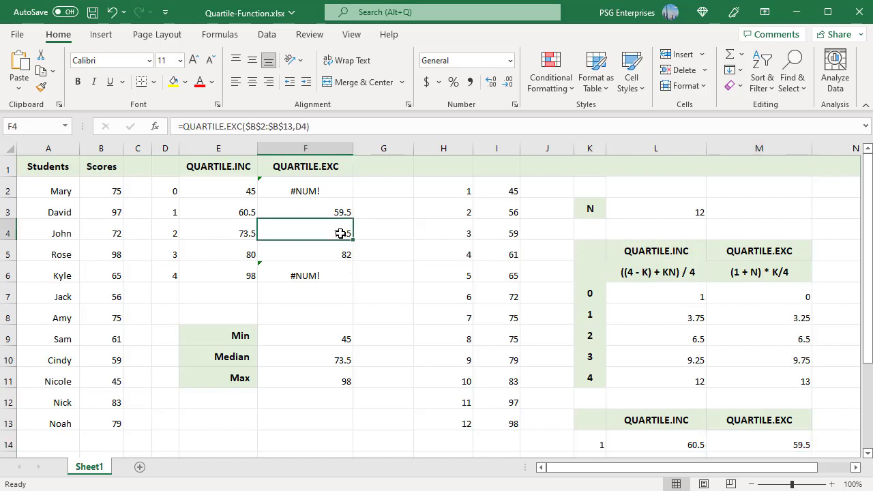
key(F2)
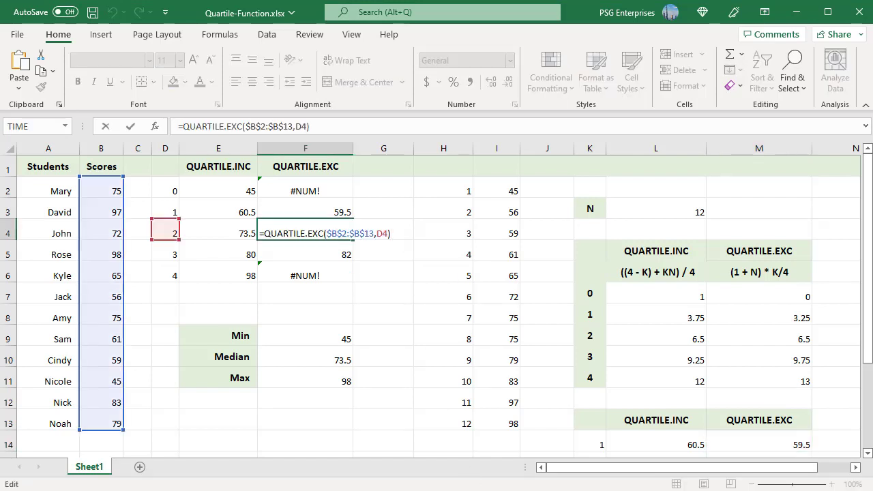